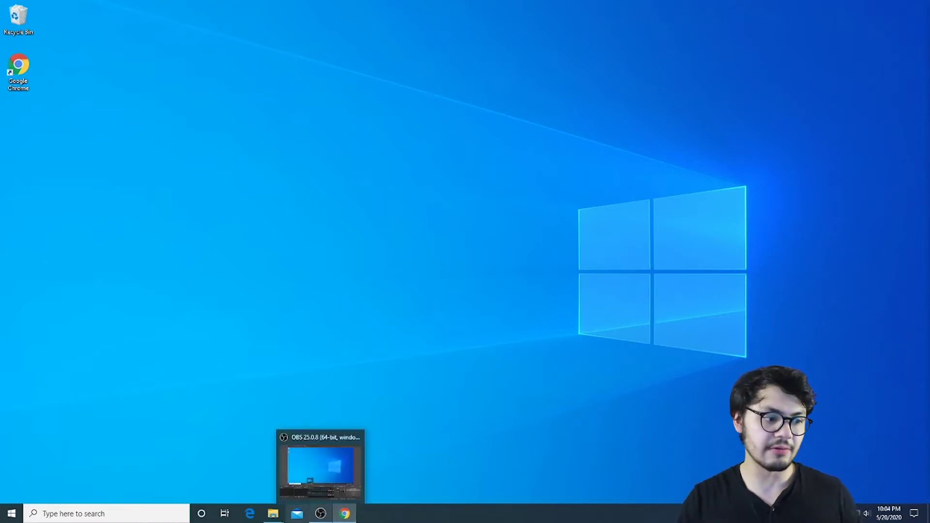
- Examine the top apps and quick searches offered by Windows search, and close it
mouse_move(282, 522)
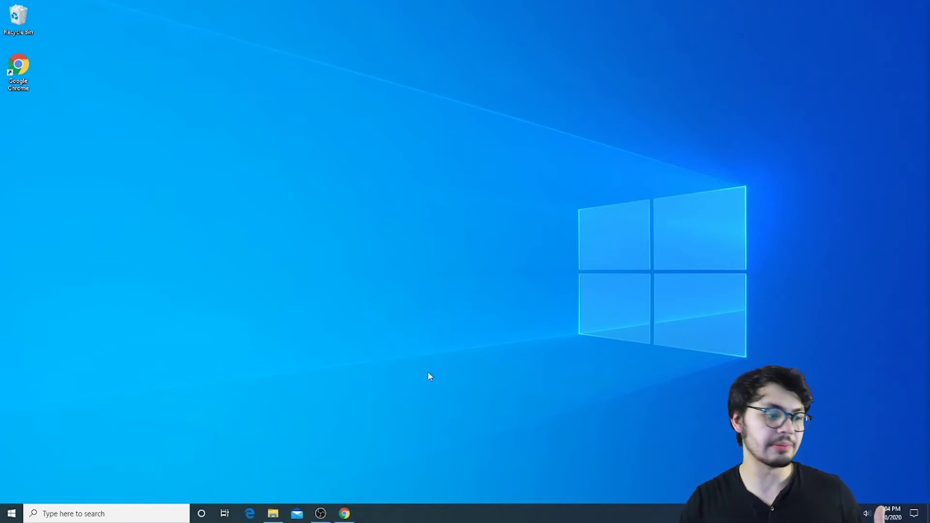
click(116, 514)
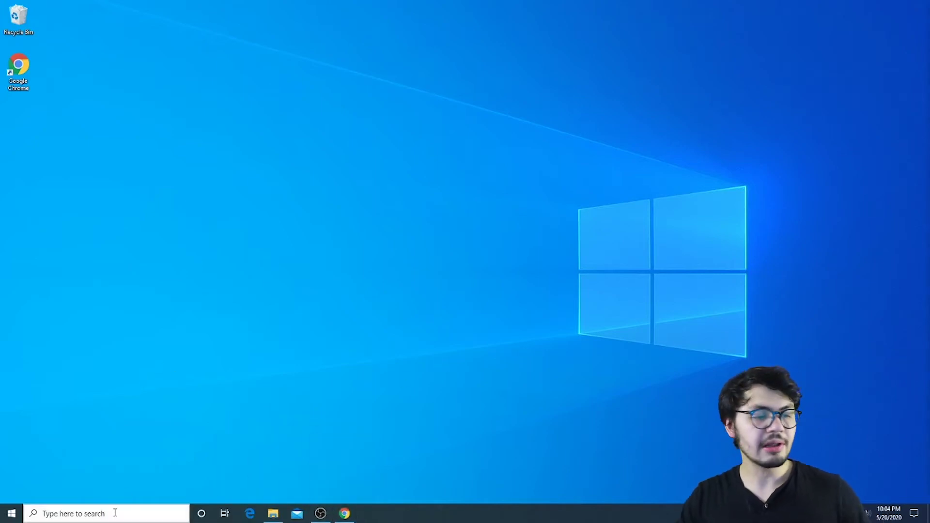
scroll(353, 315, down, 1)
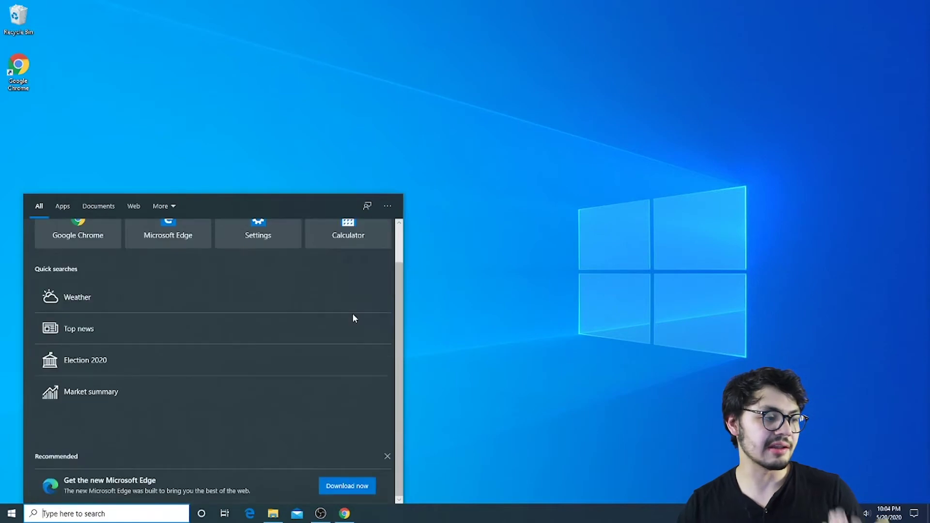
scroll(328, 340, up, 1)
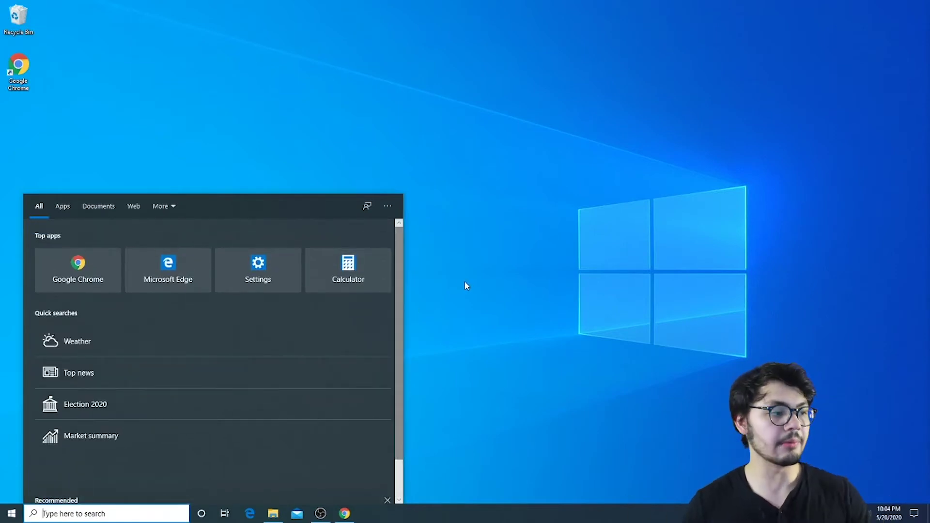
click(626, 377)
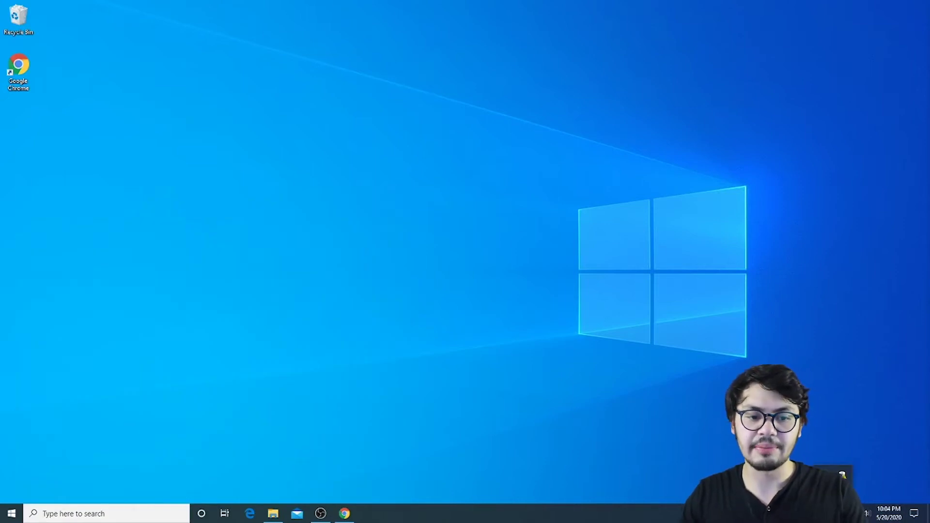
- Look at the hidden system tray icons and the notification area, and close them
click(833, 513)
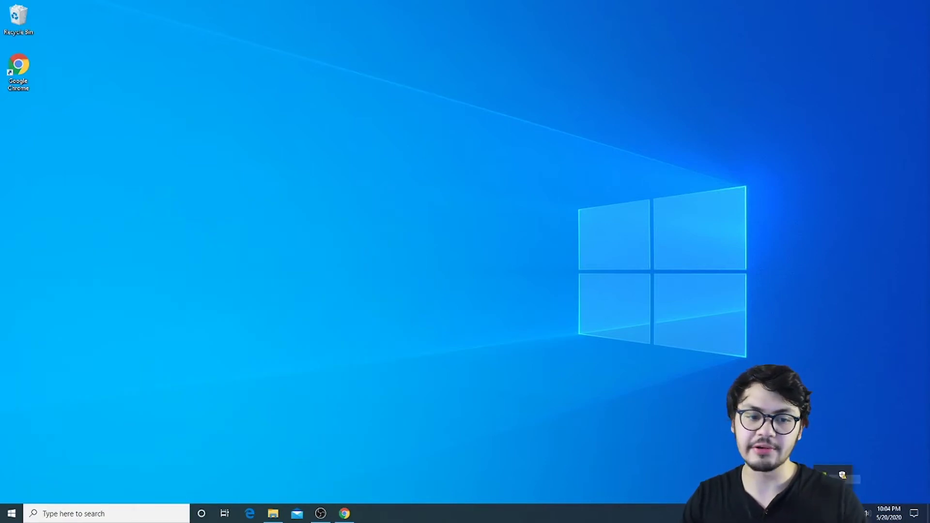
click(808, 388)
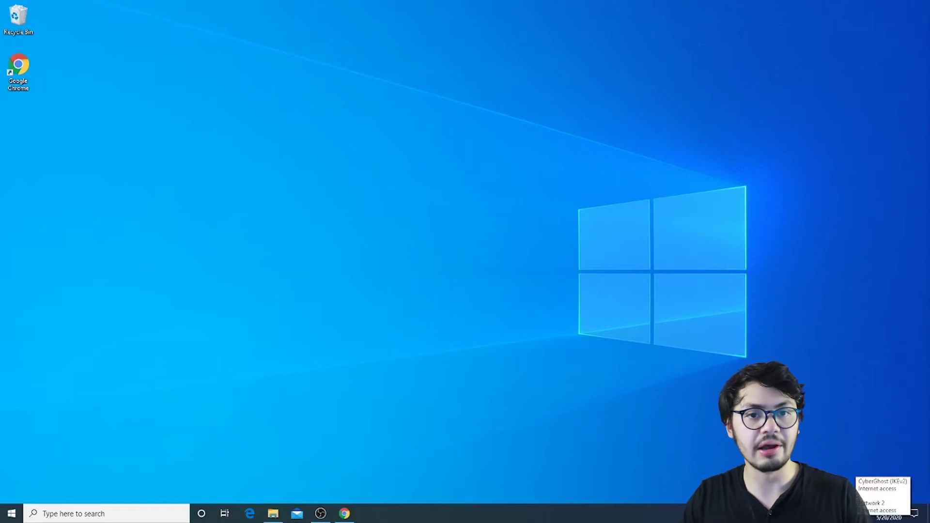
click(914, 513)
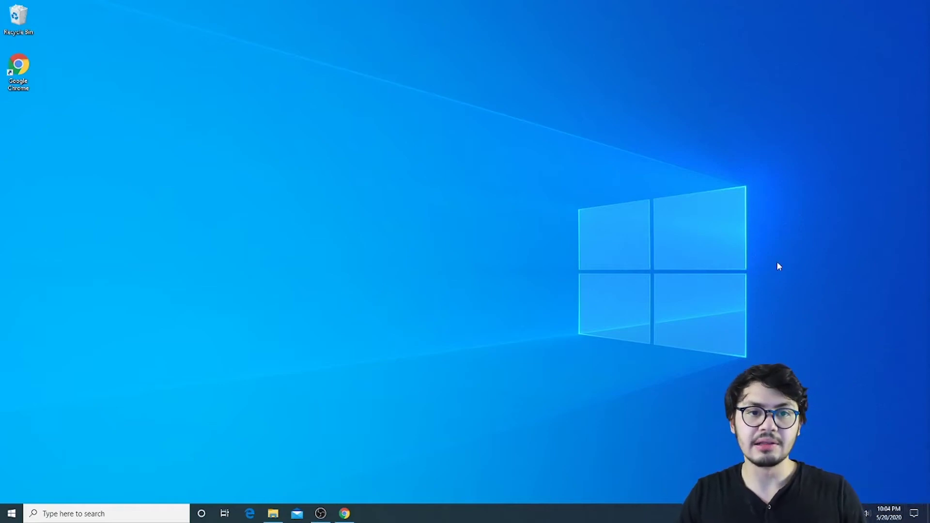
click(659, 203)
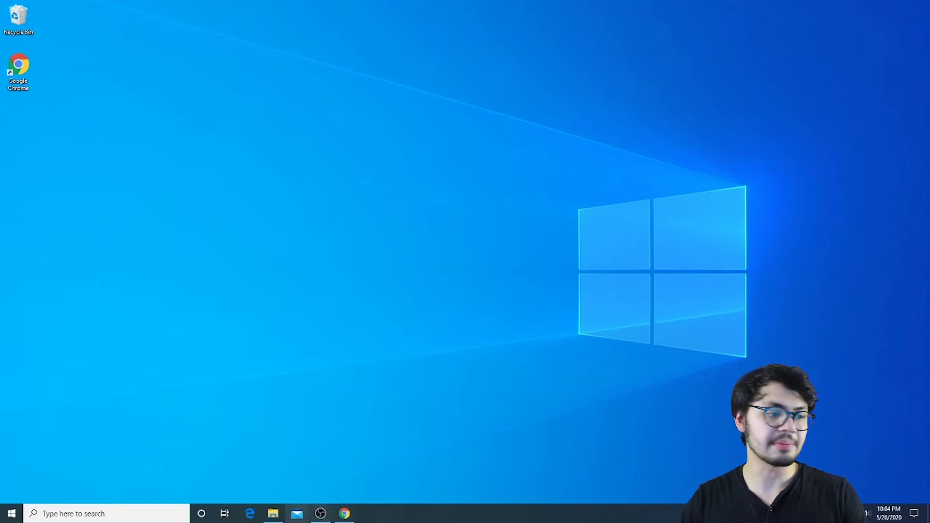
- Look through the full Start app list from beginning to end and back, and close it
click(107, 514)
click(577, 347)
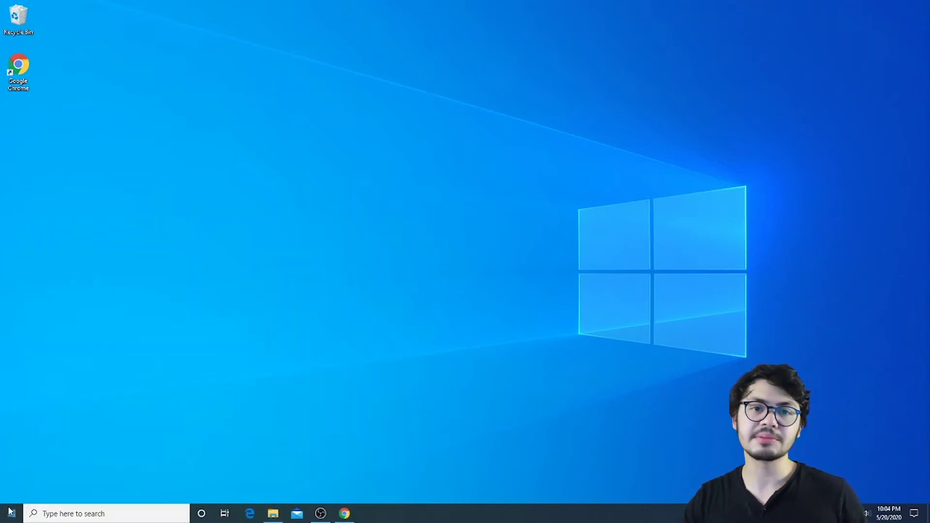
click(12, 512)
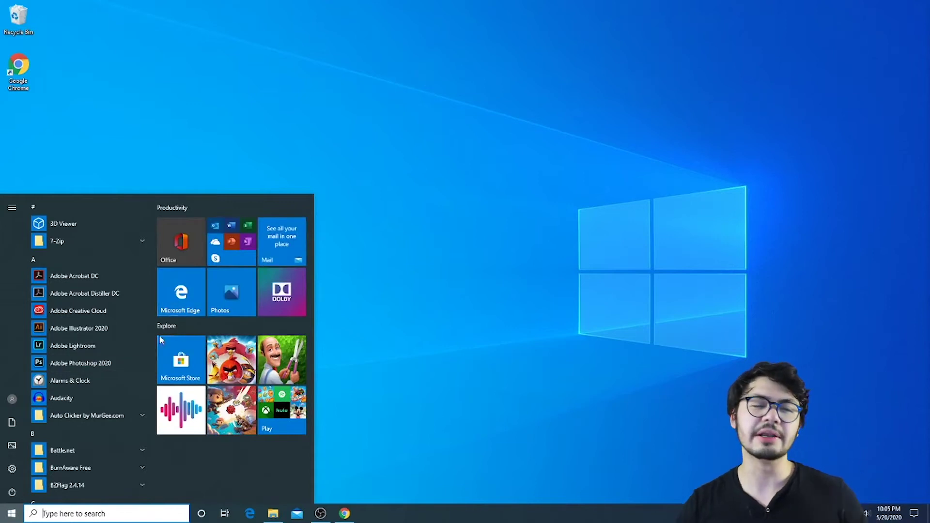
scroll(112, 313, down, 5)
scroll(119, 292, down, 10)
scroll(120, 293, up, 15)
scroll(116, 310, up, 5)
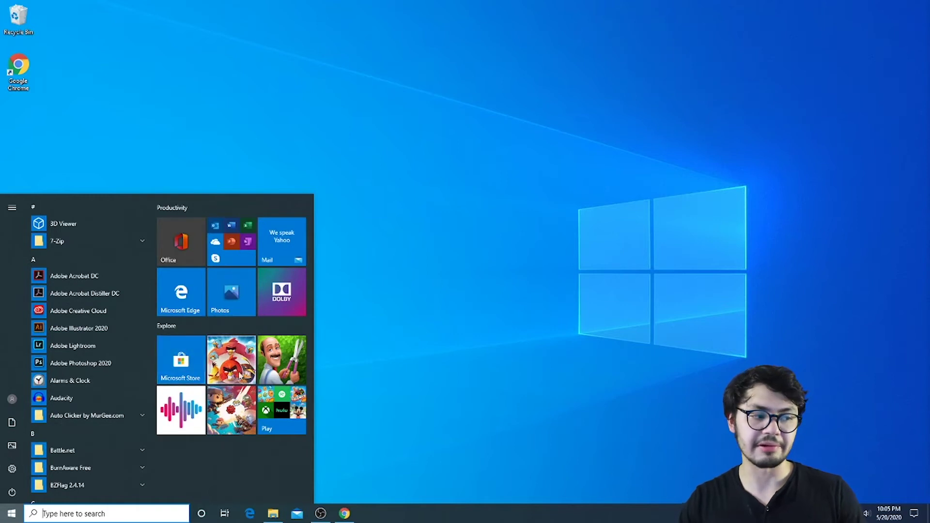
click(448, 267)
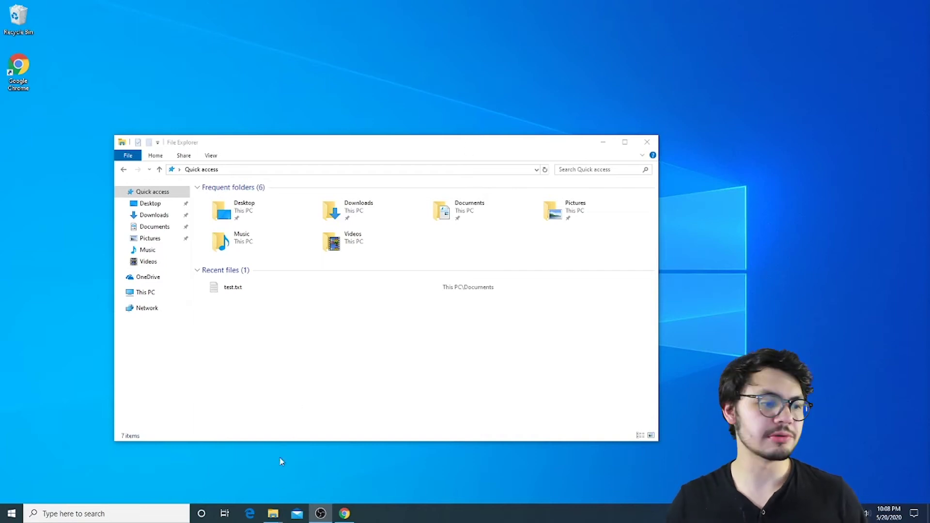
- Switch to File Explorer and view the Desktop, Downloads, Documents and Pictures folders and the This PC overview
mouse_move(275, 516)
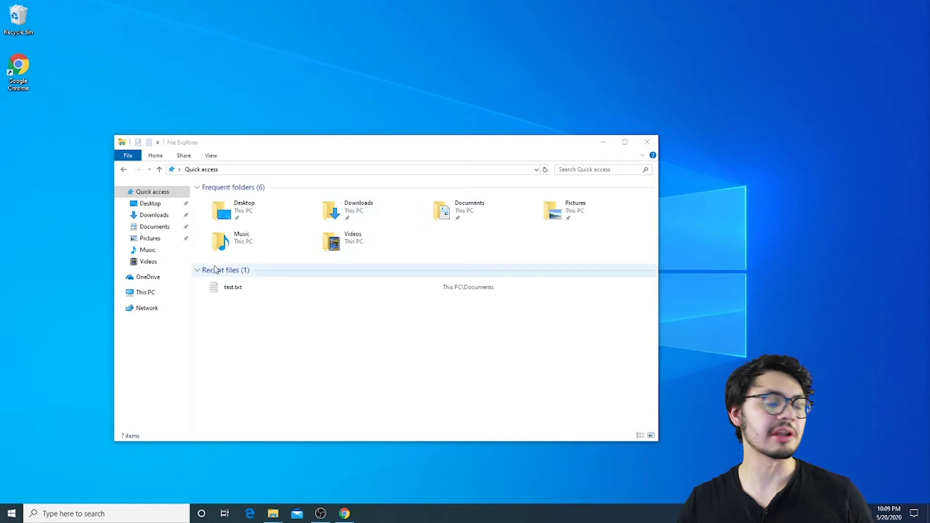
click(155, 206)
click(152, 217)
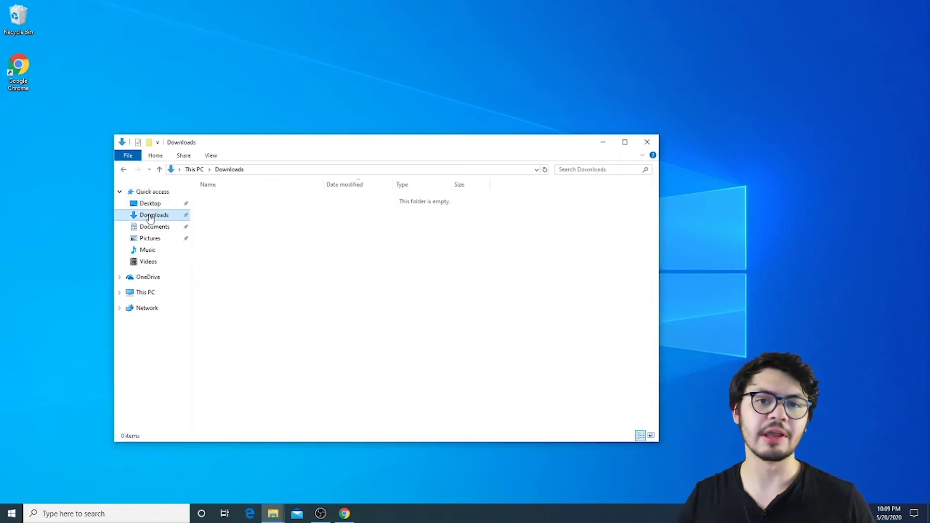
click(145, 227)
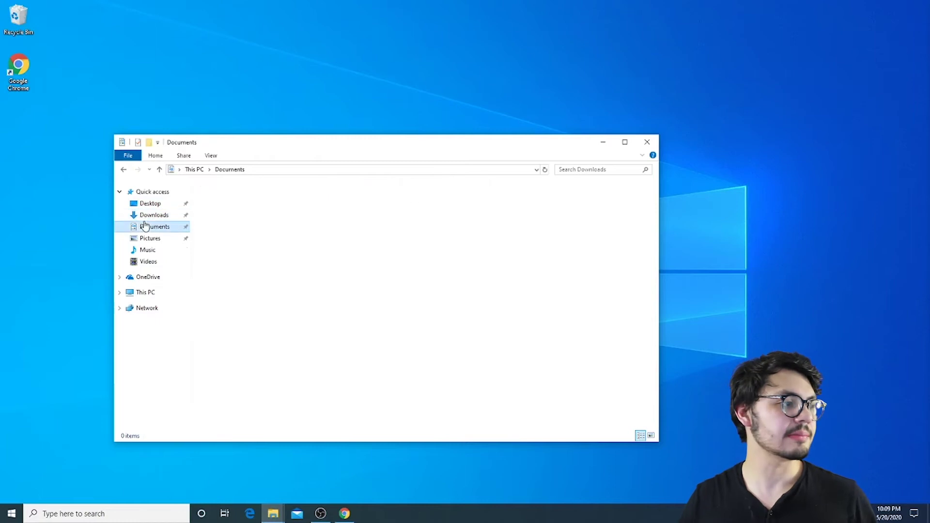
click(147, 239)
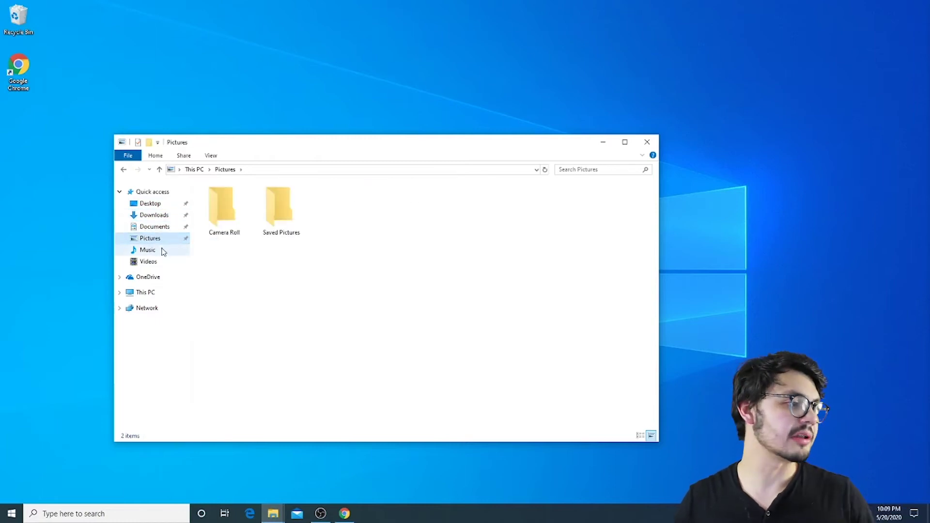
click(142, 294)
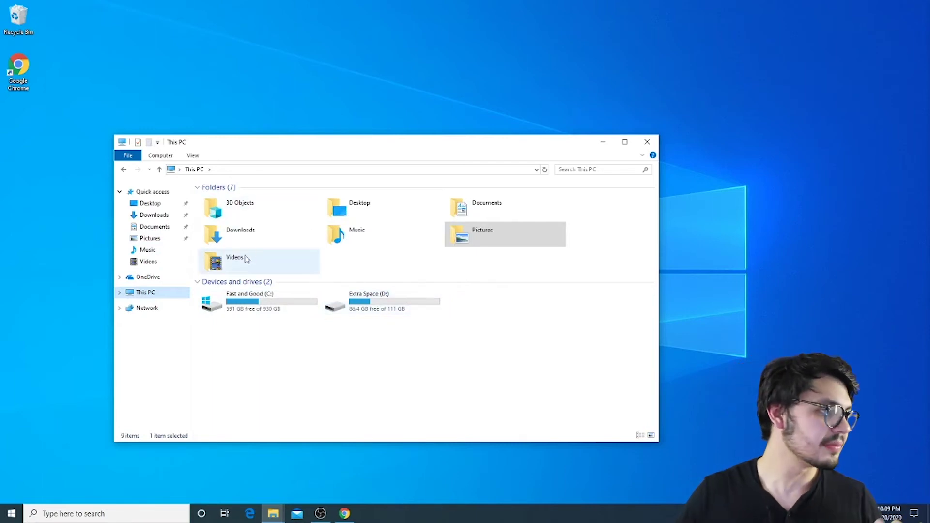
- View the Desktop folder, go to Documents, and look at the actions available for the folder's empty area
click(146, 203)
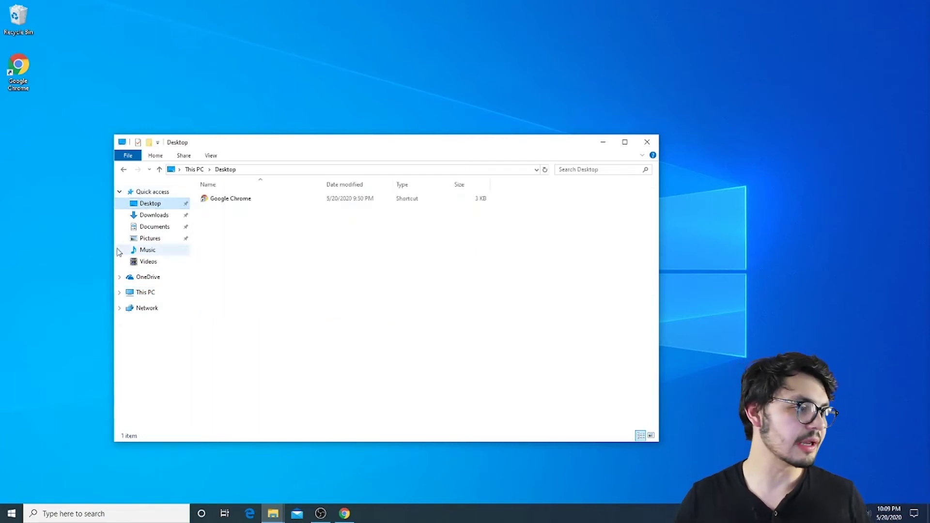
click(152, 227)
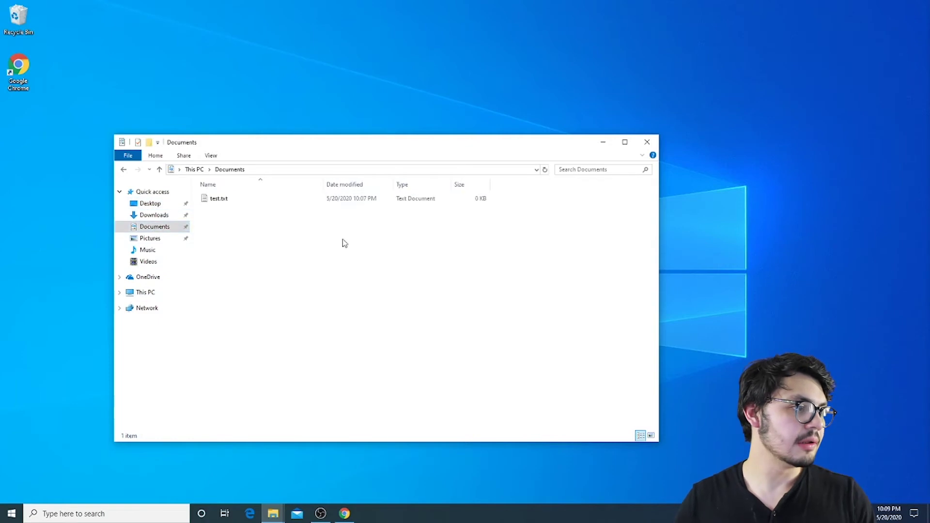
right_click(367, 242)
click(565, 370)
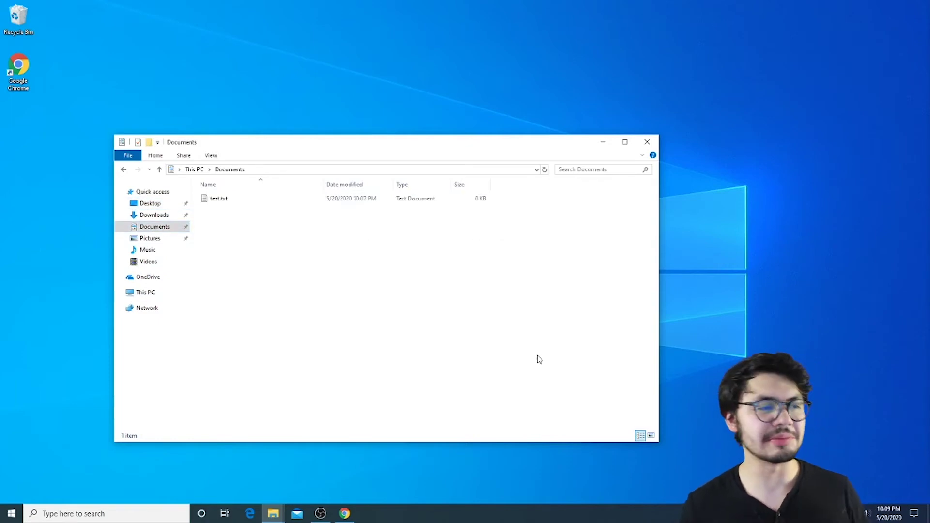
right_click(348, 287)
click(338, 282)
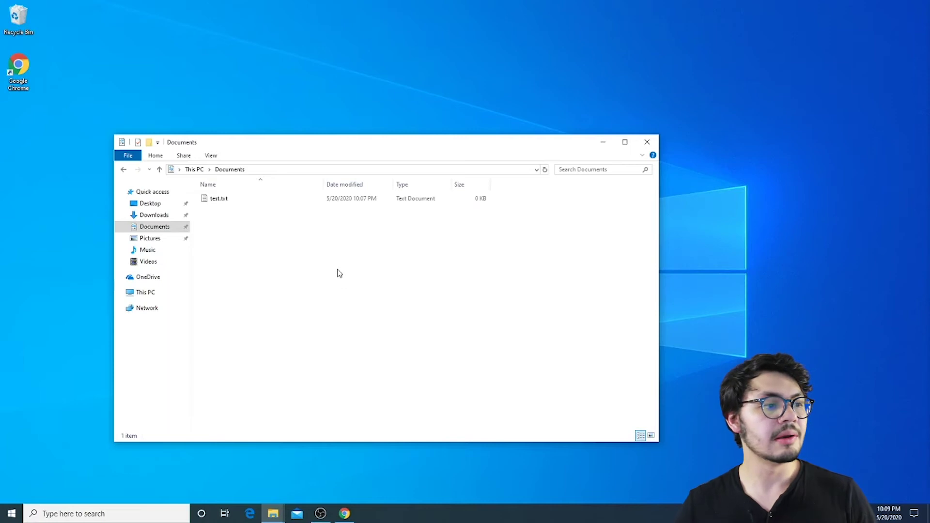
right_click(338, 270)
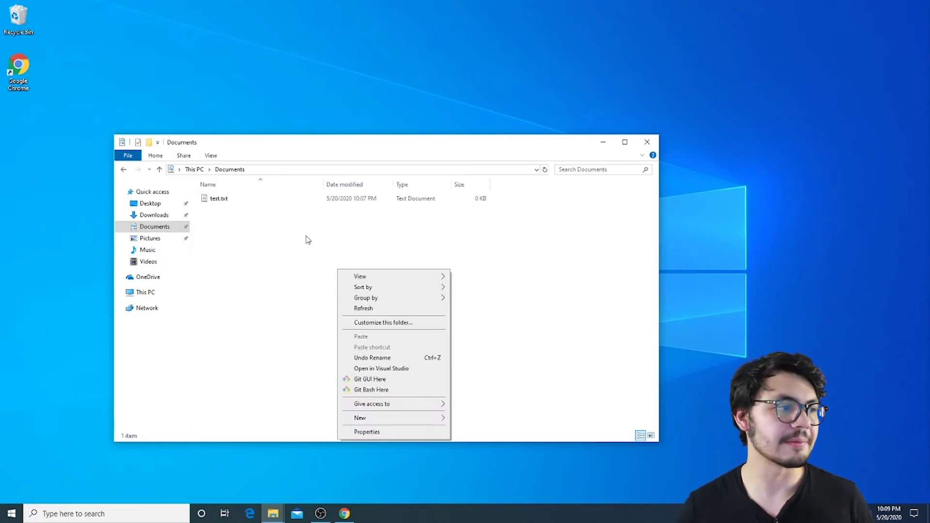
click(306, 240)
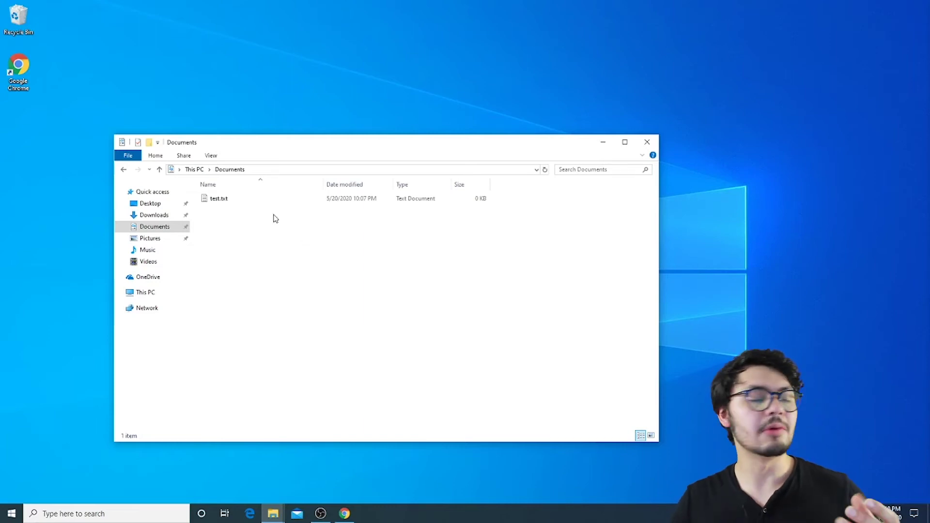
- Examine the general and detailed properties of test.txt and the actions available for the file, and dismiss them
right_click(245, 199)
click(227, 201)
right_click(226, 201)
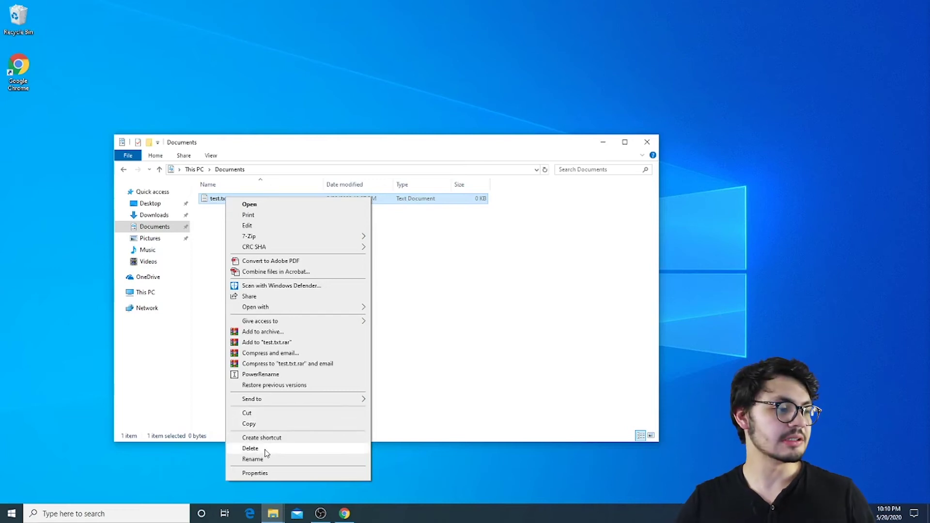
click(257, 473)
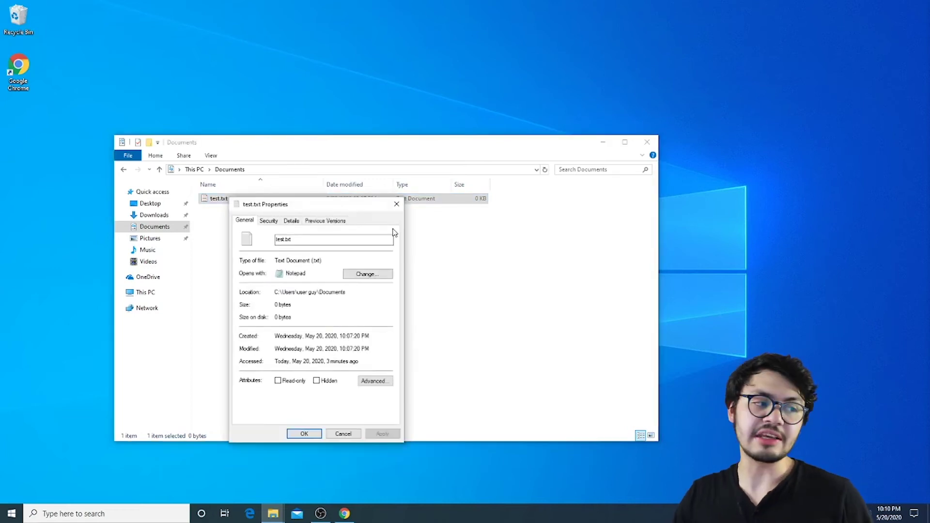
click(298, 222)
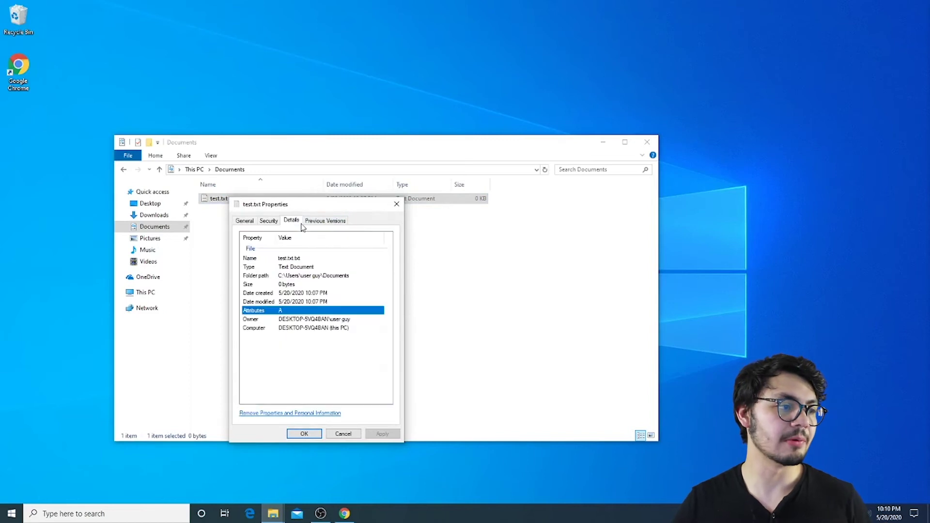
click(246, 223)
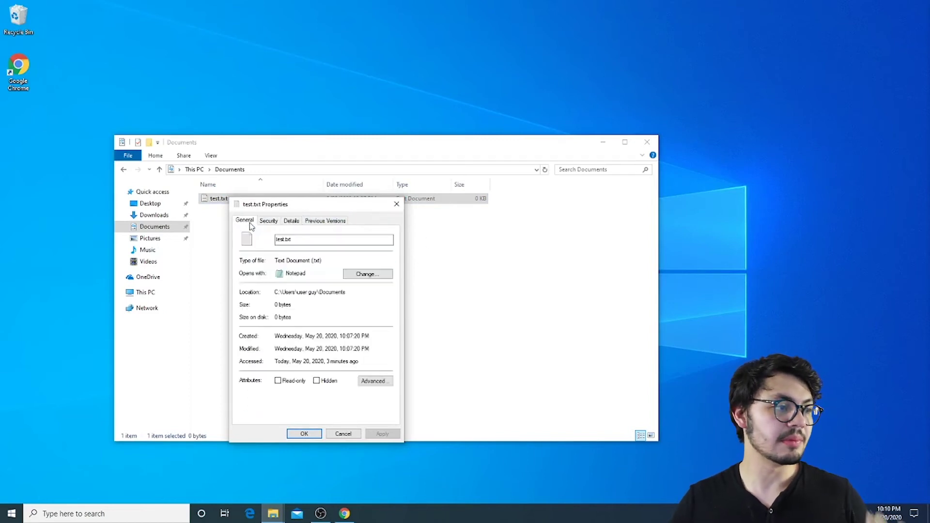
click(397, 204)
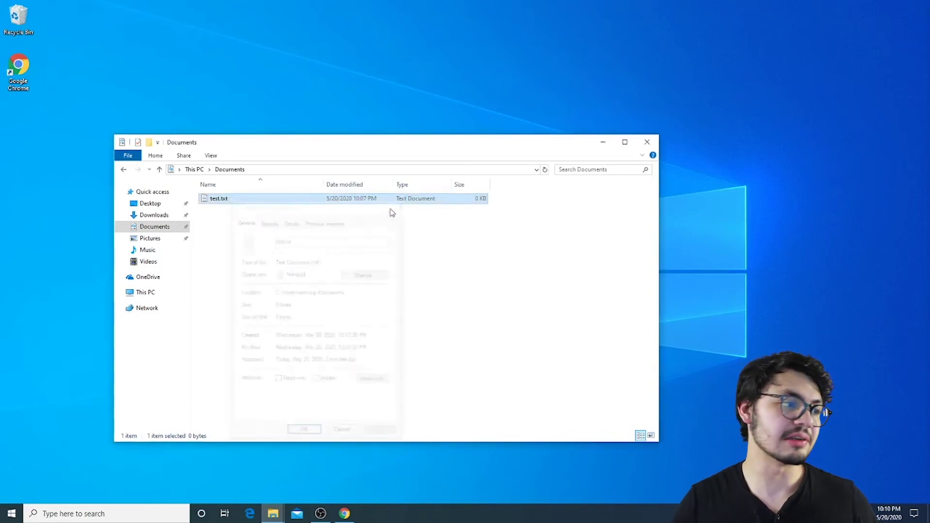
right_click(217, 199)
click(565, 268)
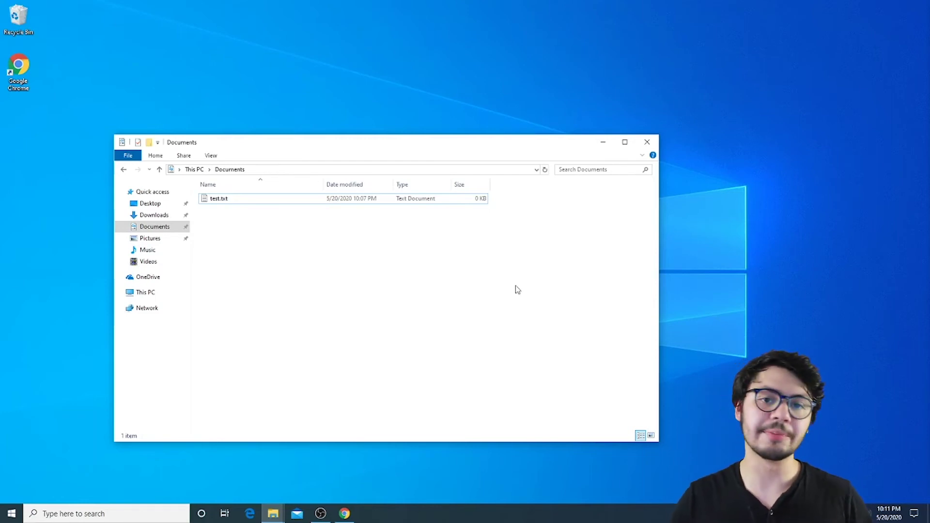
click(179, 517)
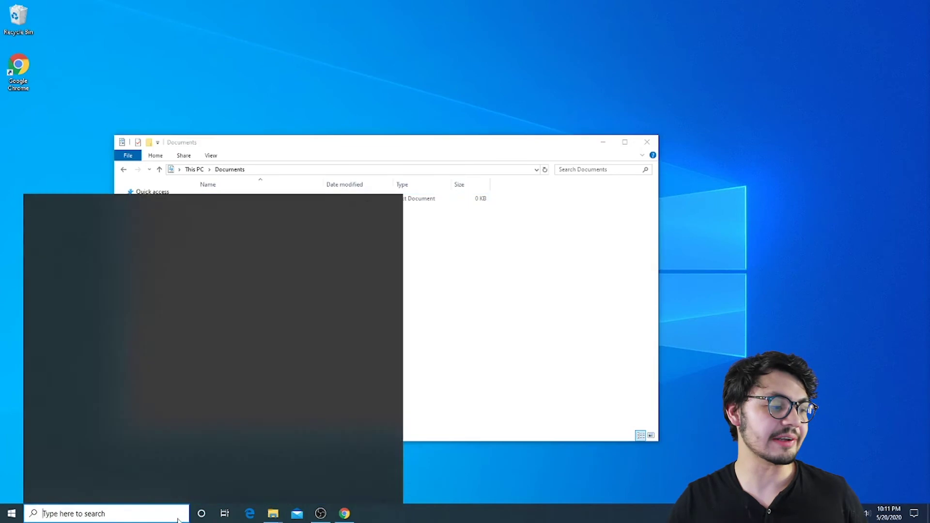
click(614, 336)
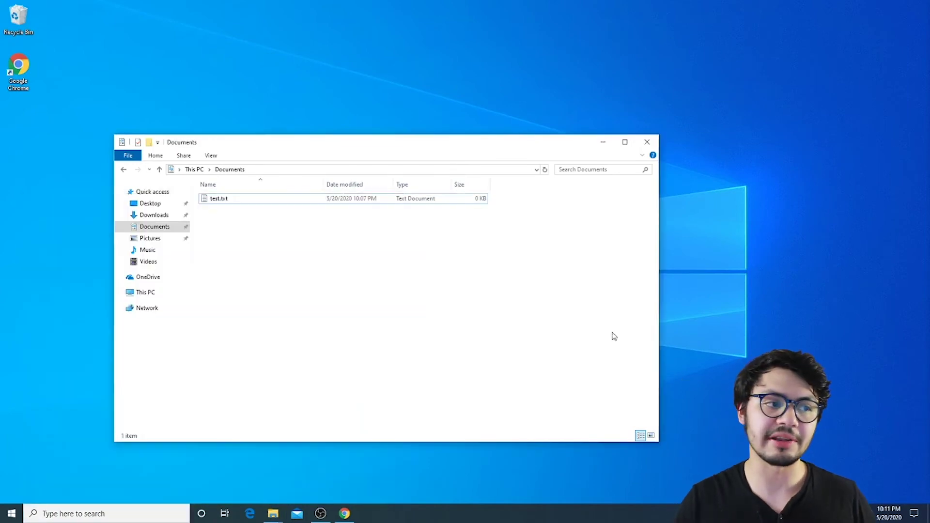
- View the Camera Roll folder in Pictures, and create a folder named Folder 1 in Documents
click(153, 238)
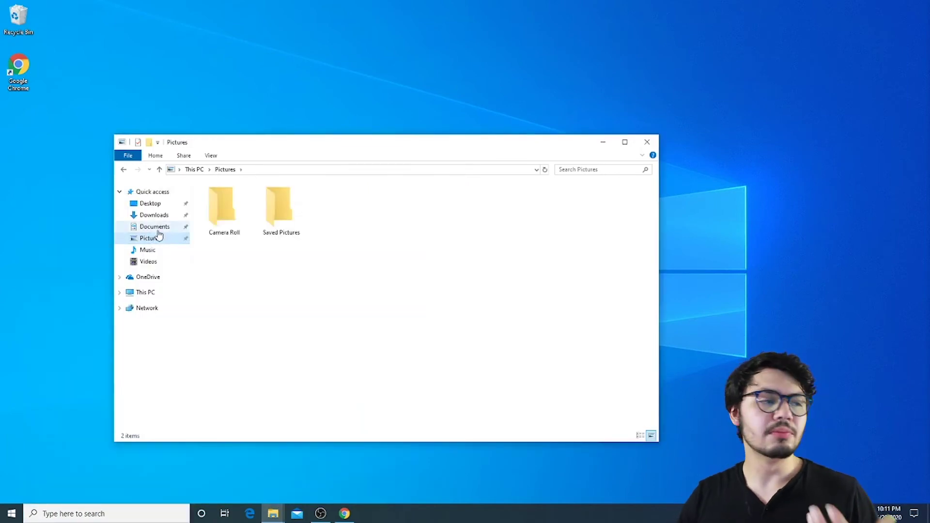
double_click(228, 217)
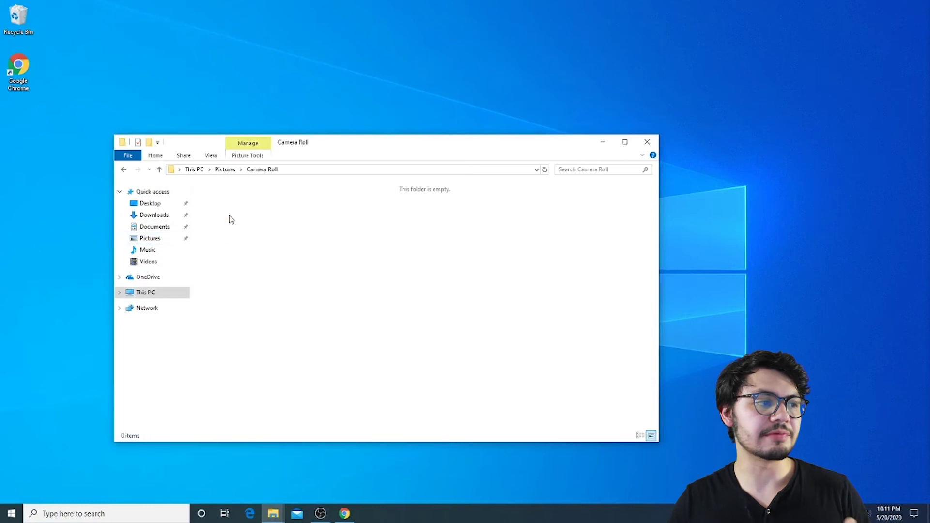
click(167, 229)
right_click(352, 250)
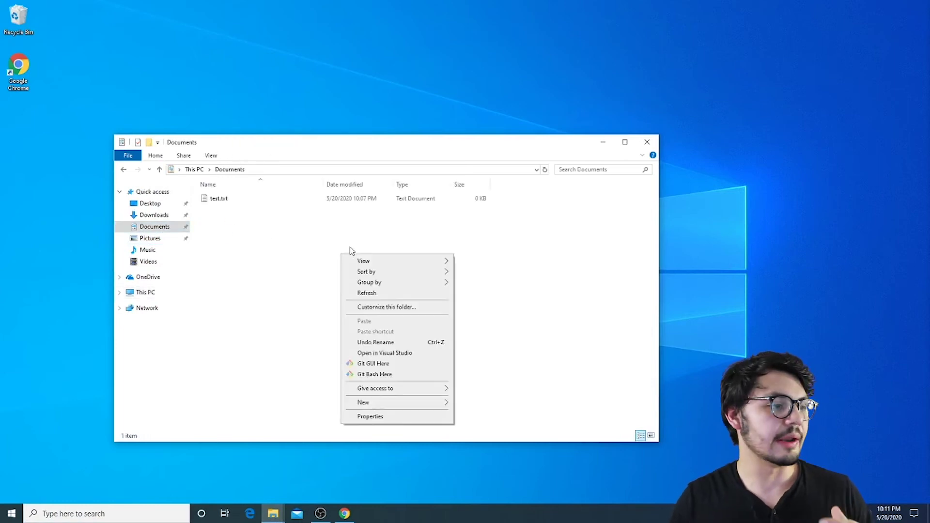
mouse_move(407, 402)
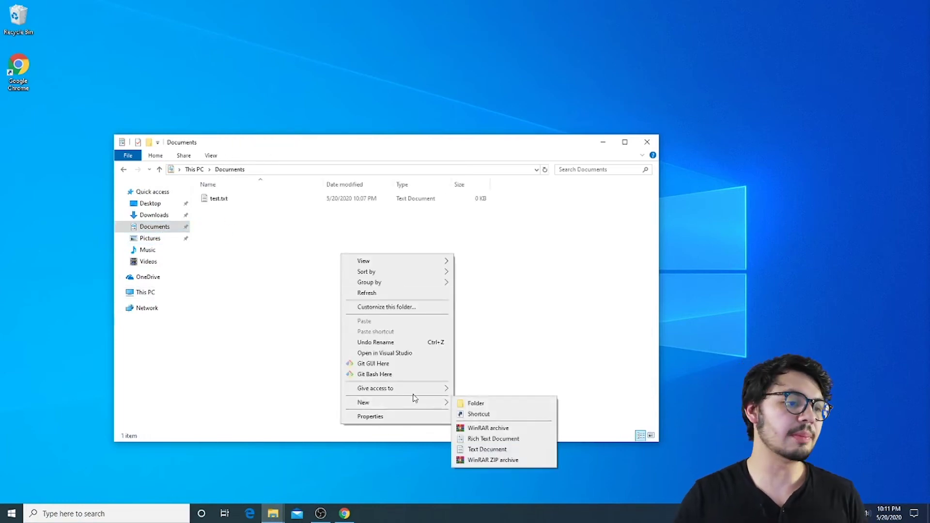
click(466, 405)
text(Folder 1)
key(Return)
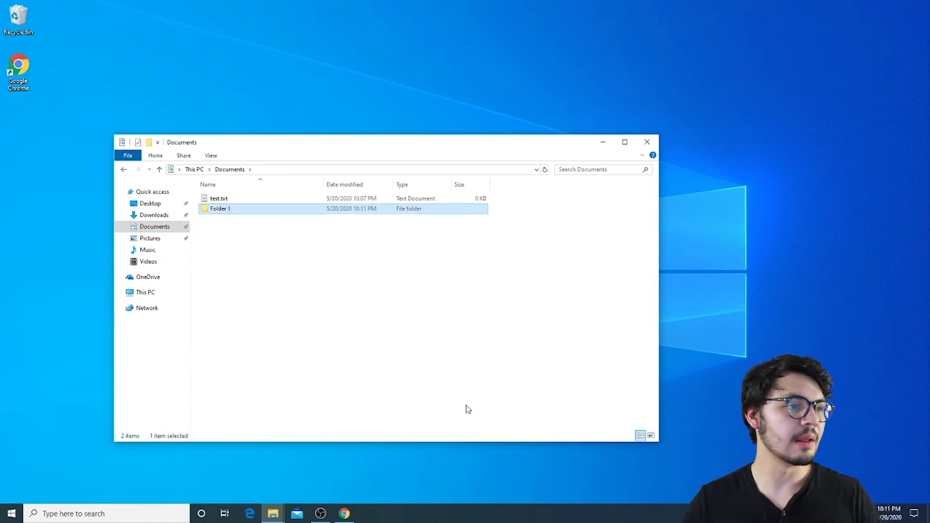
click(272, 275)
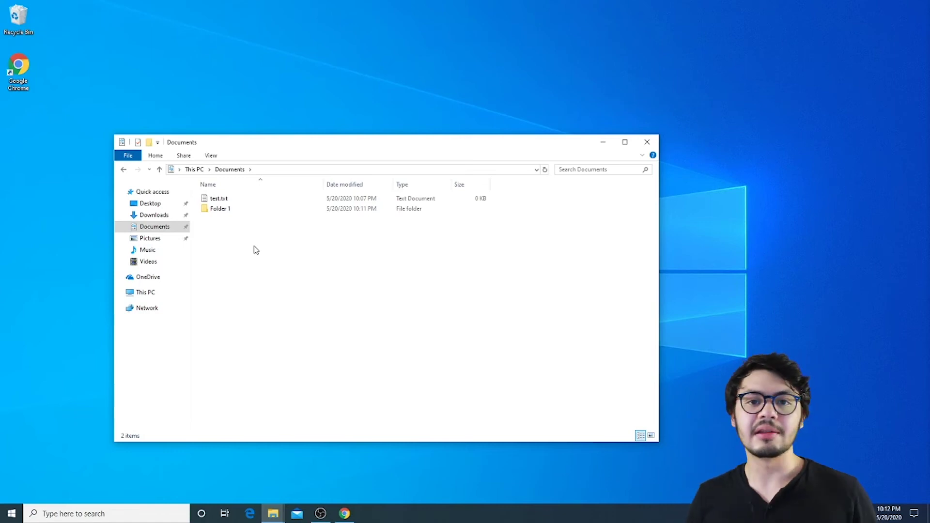
- Create a folder named Family Picture in the Pictures folder
click(151, 239)
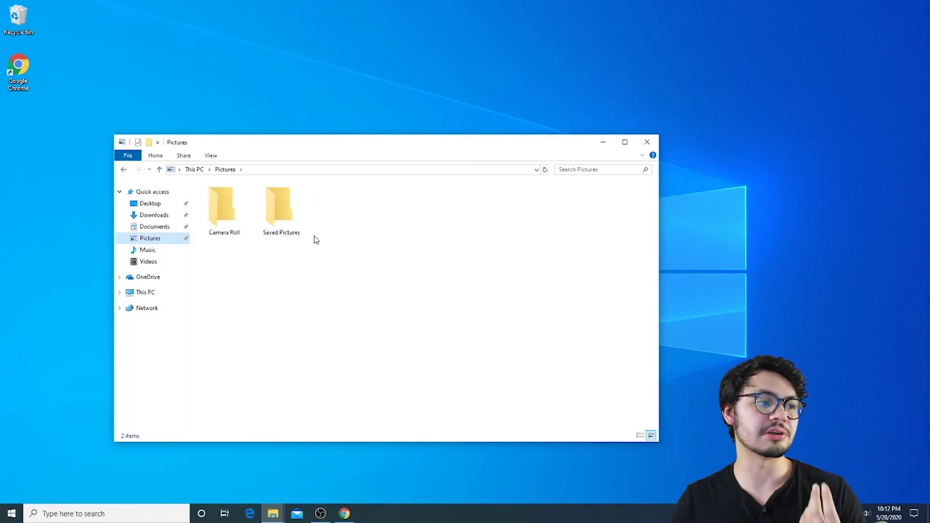
right_click(315, 238)
mouse_move(357, 384)
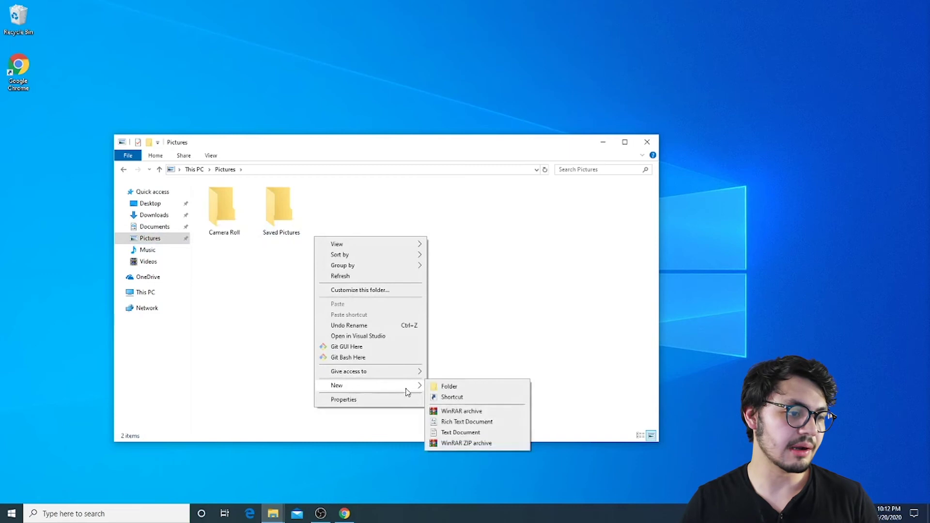
click(455, 387)
text(Family)
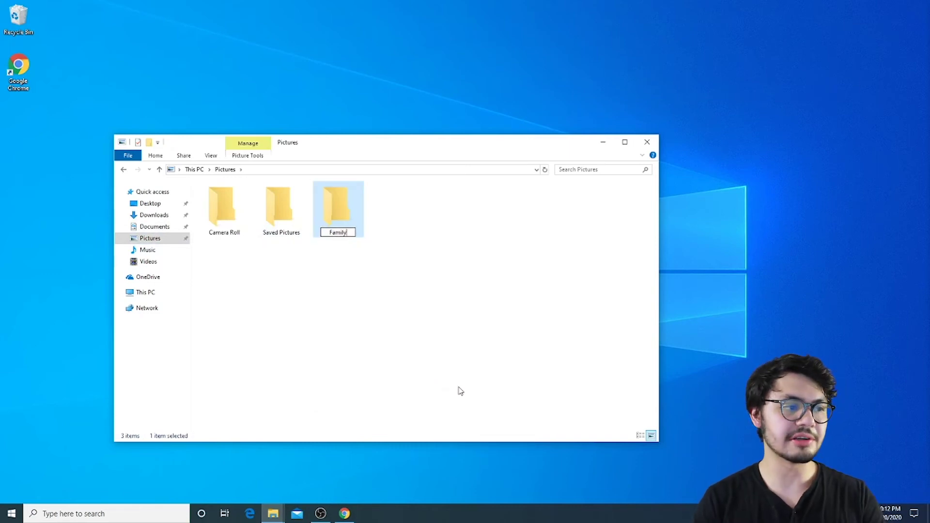
text( Picture)
key(Return)
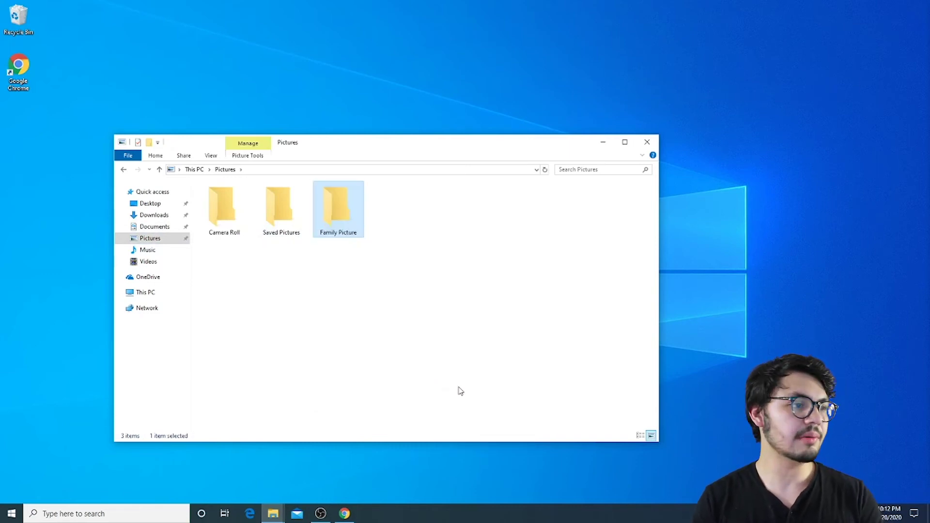
click(438, 386)
- Add a folder named Friend Photos to the Pictures folder
right_click(445, 276)
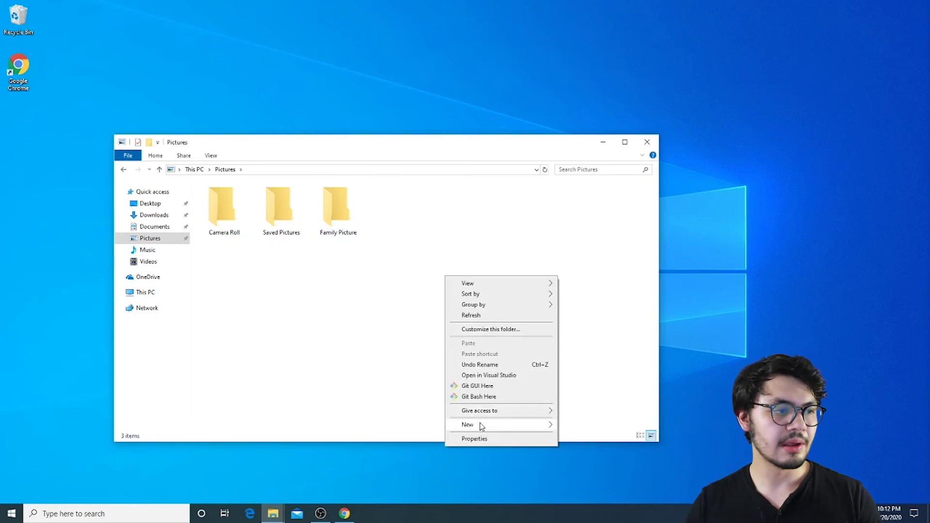
mouse_move(480, 424)
click(648, 426)
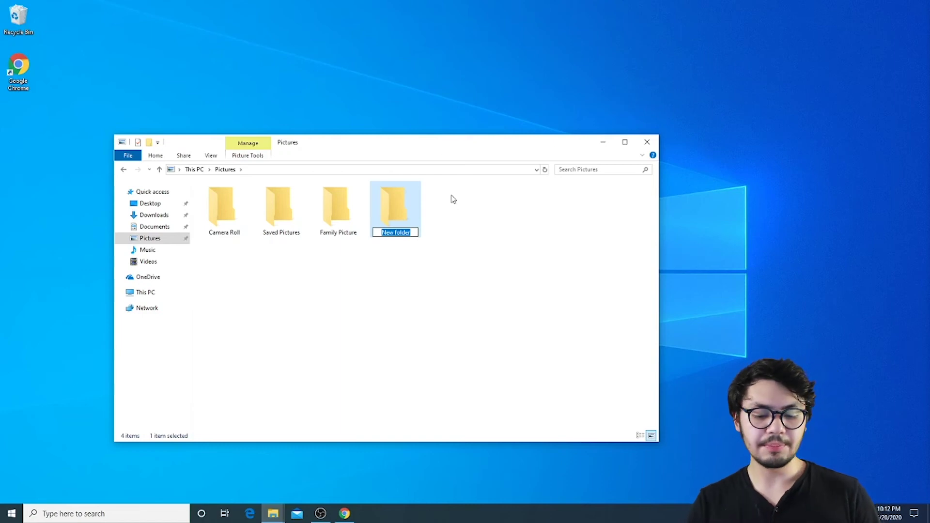
text(Fr)
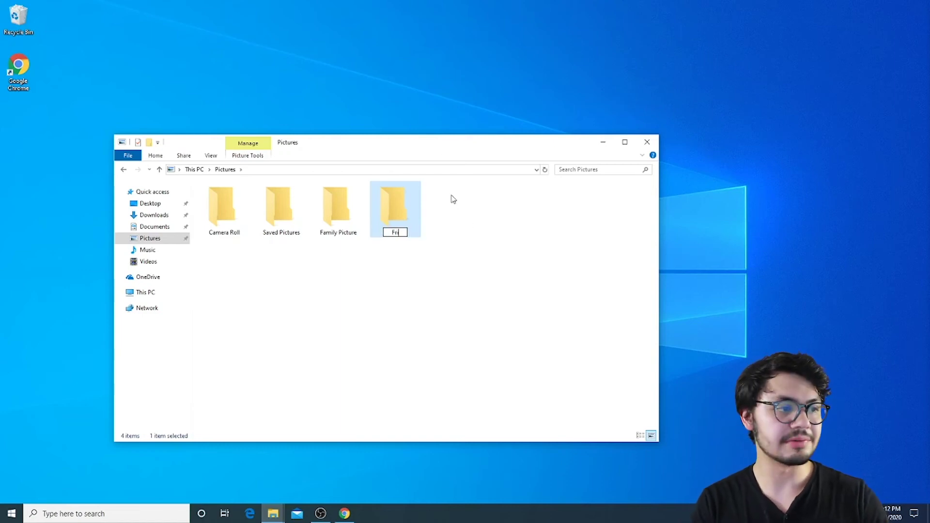
text(iend Photos)
click(548, 276)
right_click(466, 269)
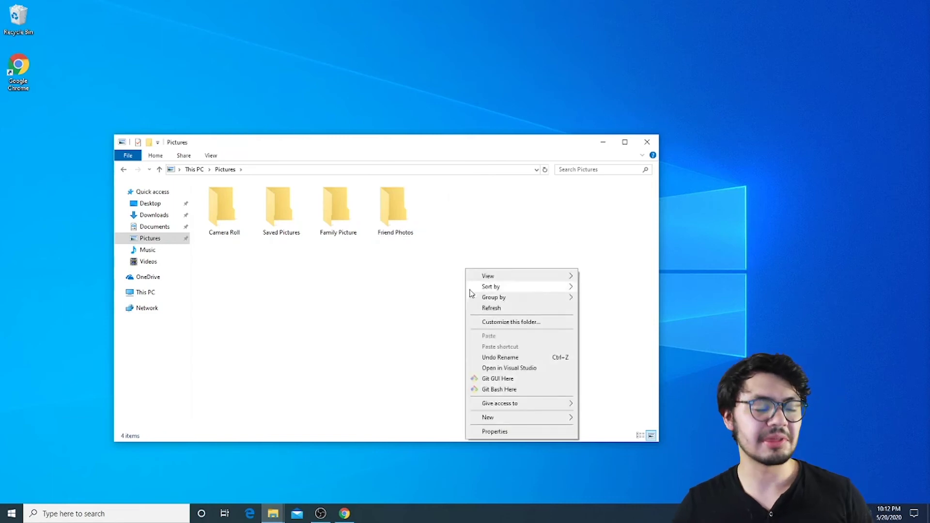
click(438, 203)
- Move the Family Picture folder from Pictures to the desktop and place it below the Google Chrome icon
drag(339, 216, 548, 122)
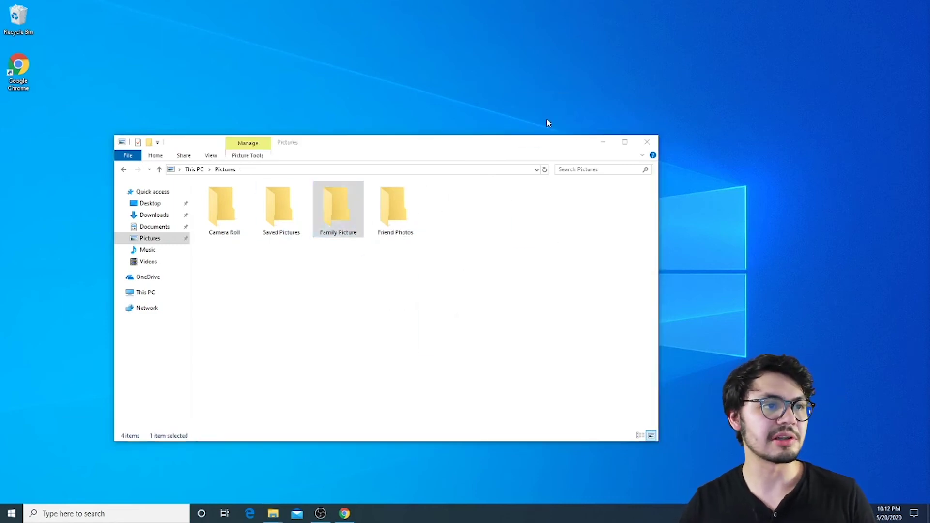
click(604, 143)
drag(517, 58, 15, 123)
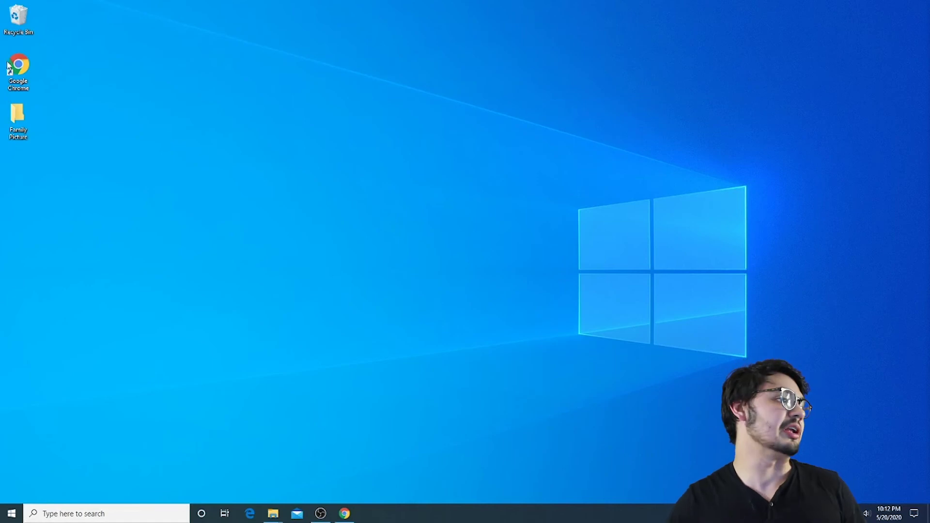
- View the Windows search suggestions and the Start app list, and close them
click(130, 520)
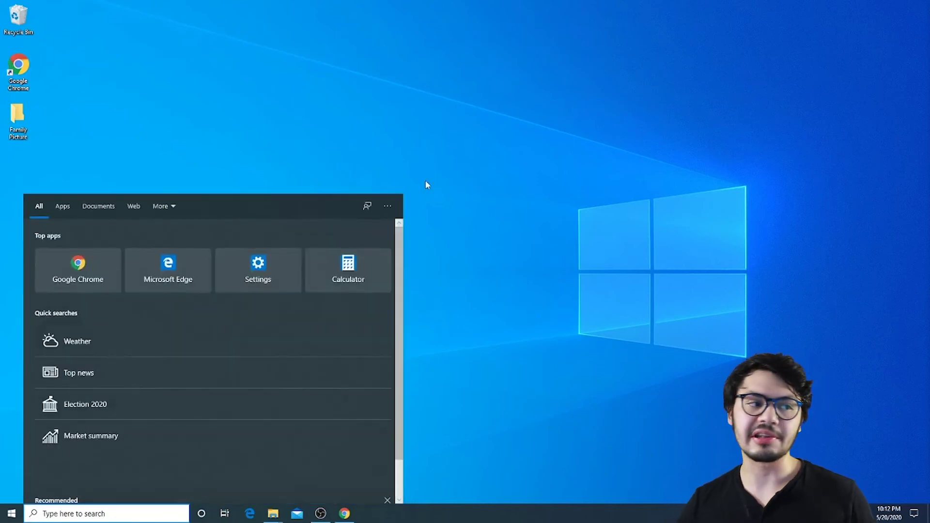
click(452, 174)
click(11, 513)
scroll(135, 291, down, 10)
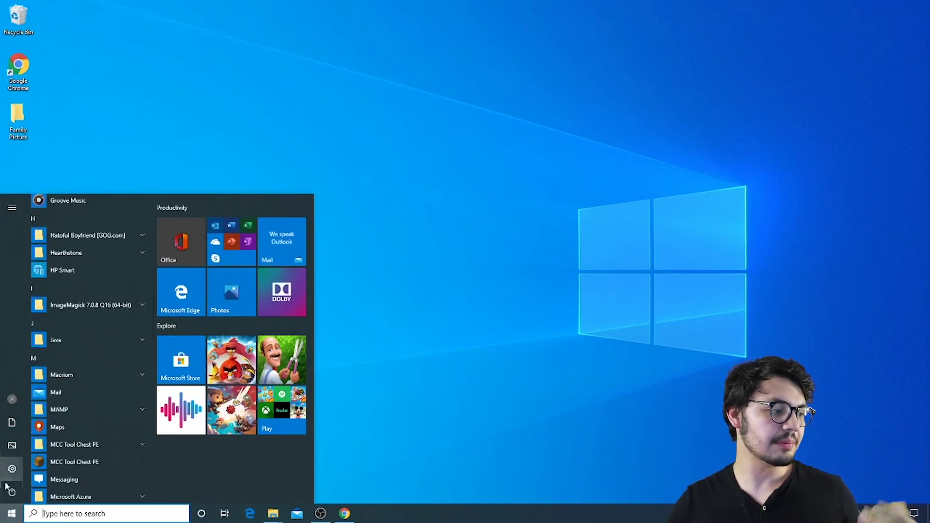
click(869, 4)
click(11, 514)
click(455, 242)
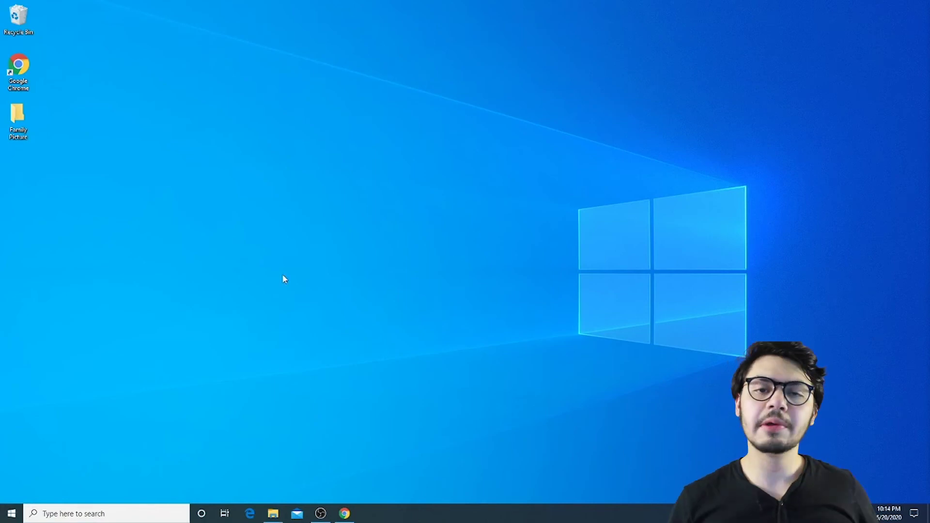
- Open Friend Photos from File Explorer's frequent folders, and go up to its parent Pictures folder
right_click(273, 514)
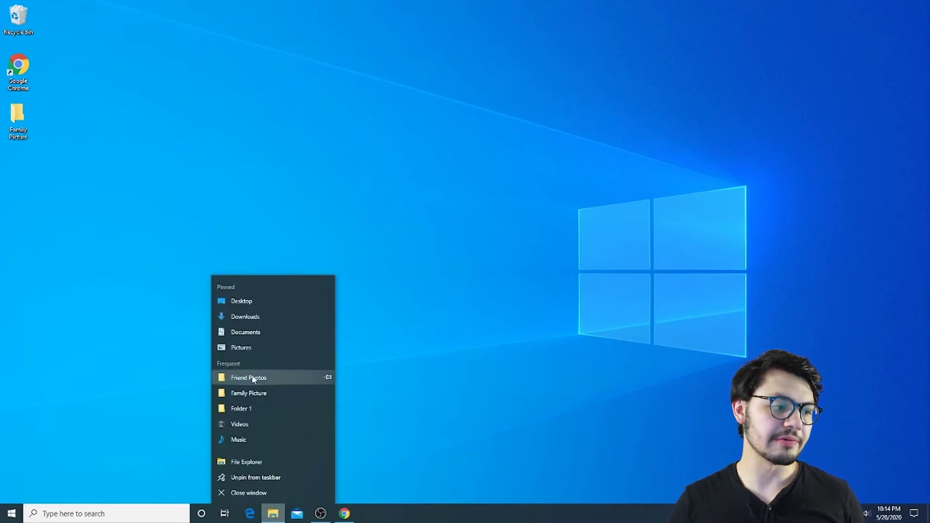
click(495, 326)
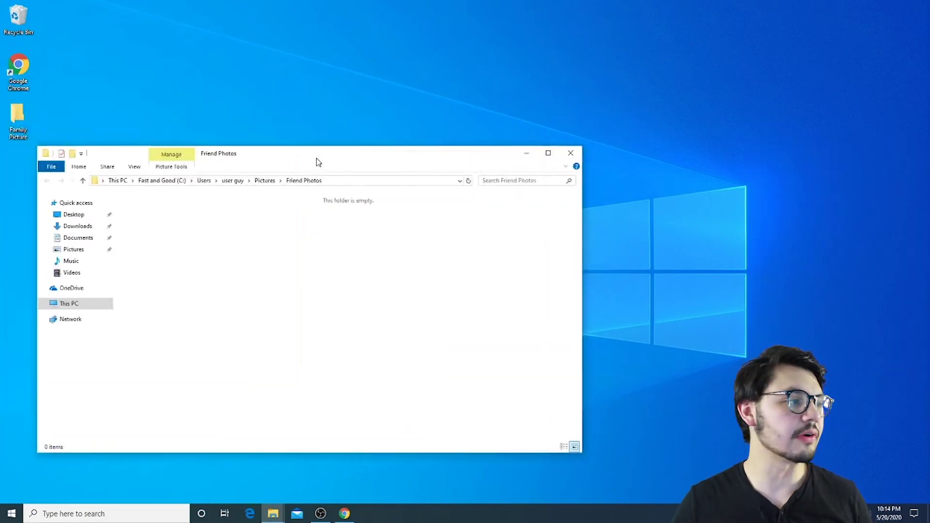
drag(316, 160, 455, 137)
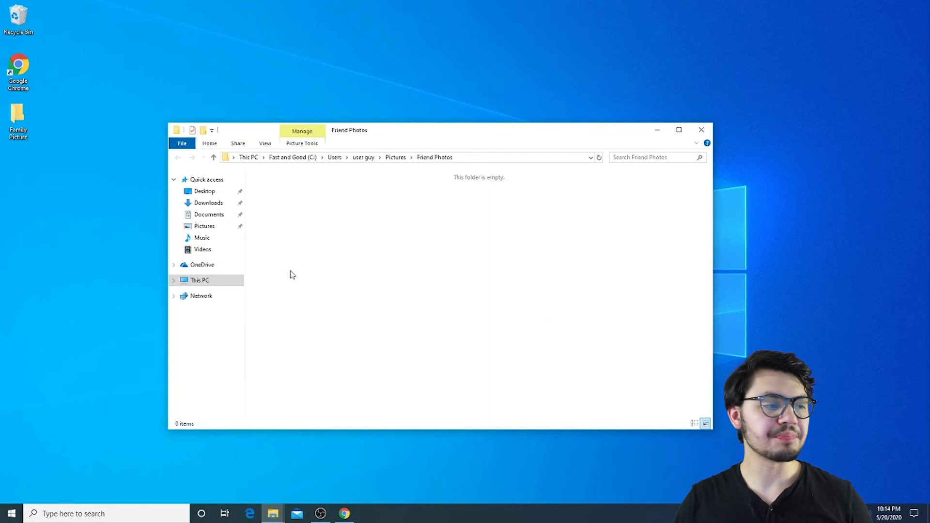
click(395, 158)
click(572, 259)
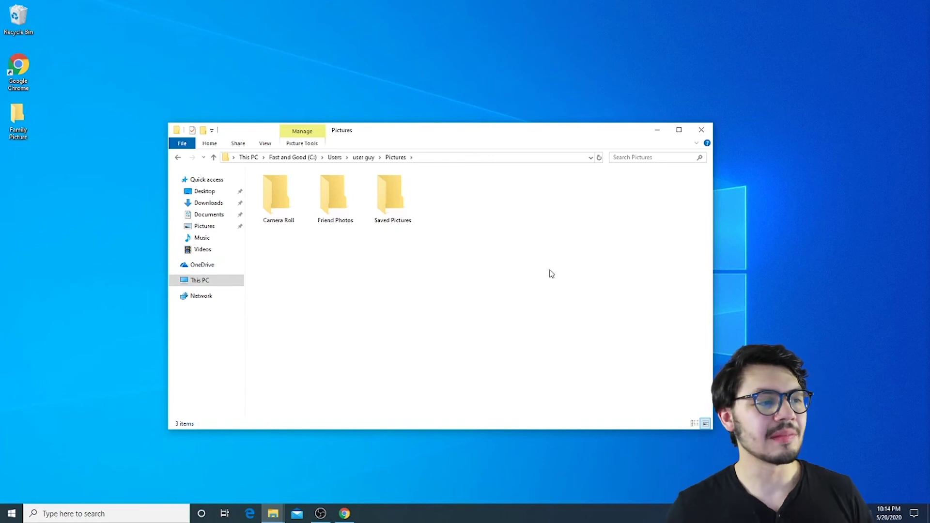
- Select the Saved Pictures folder, clear the selection, and select the folder again
drag(464, 282, 386, 193)
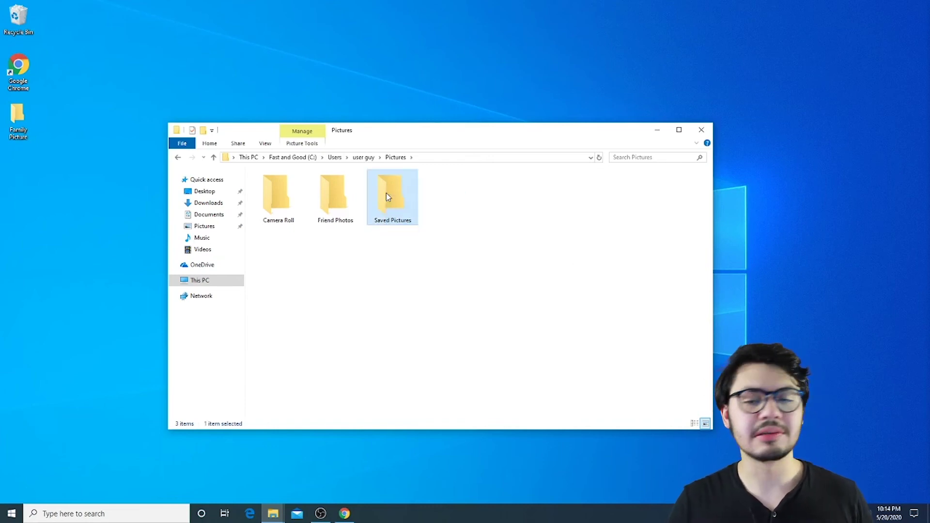
click(481, 256)
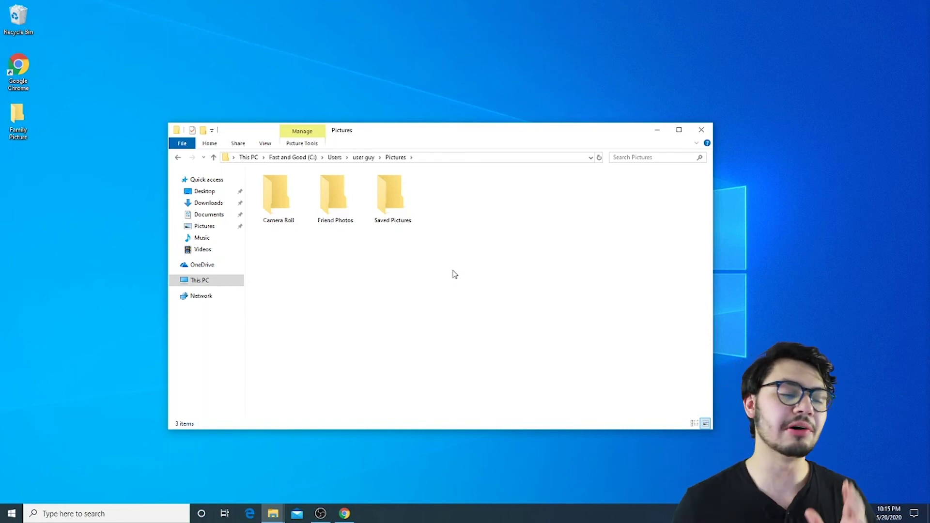
click(382, 210)
click(437, 285)
click(400, 220)
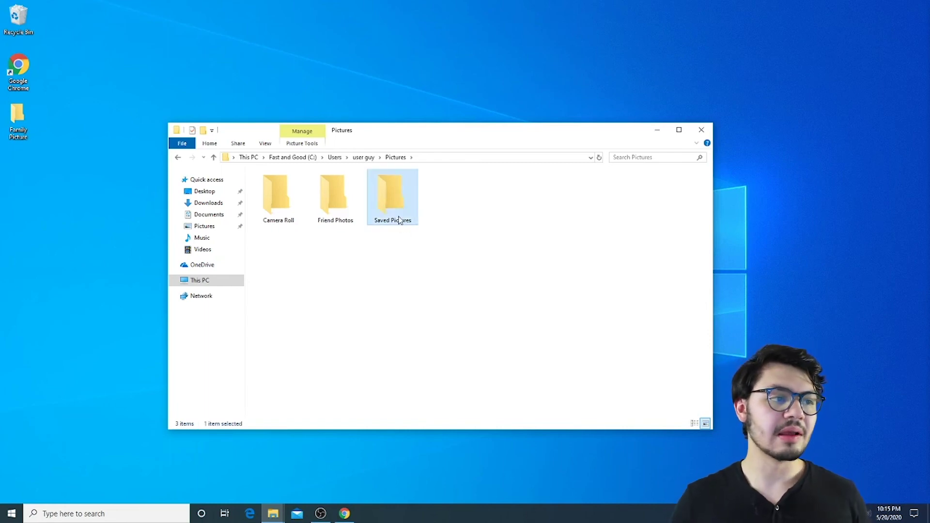
- Delete the Friend Photos folder from Pictures and undo the deletion
click(341, 220)
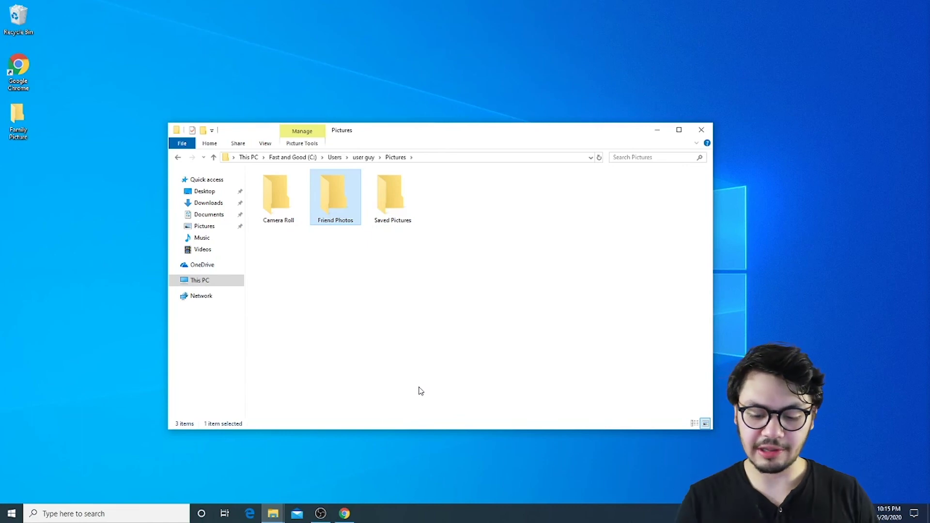
key(Delete)
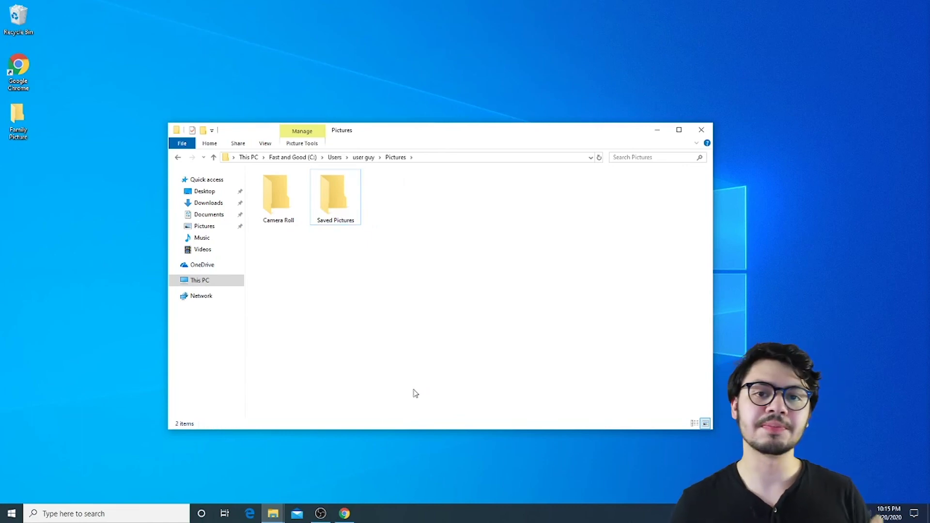
key(ctrl+z)
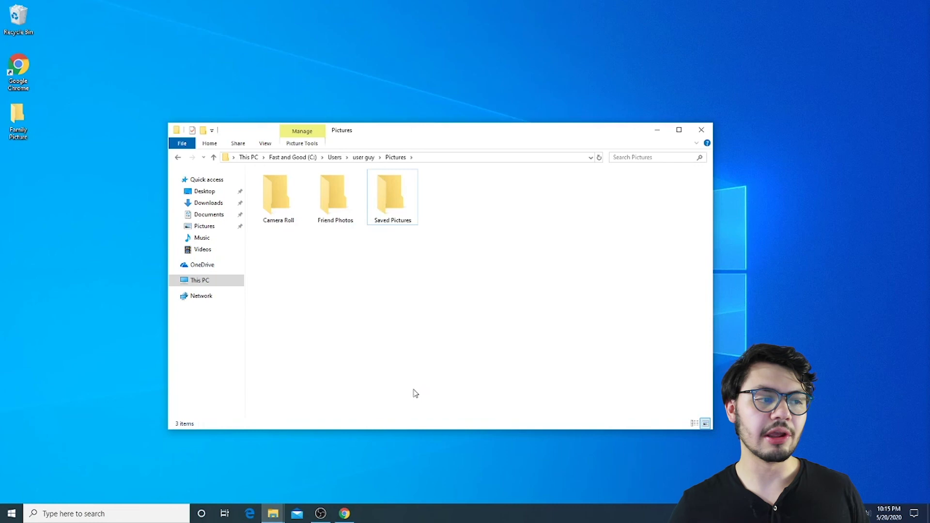
- Duplicate the Friend Photos folder within Pictures by copying and pasting it
click(347, 221)
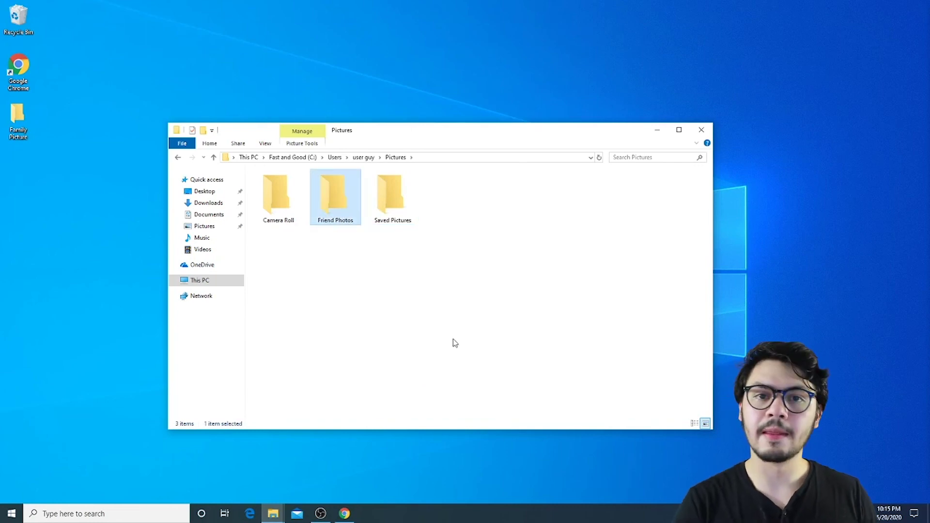
key(ctrl+v)
click(419, 348)
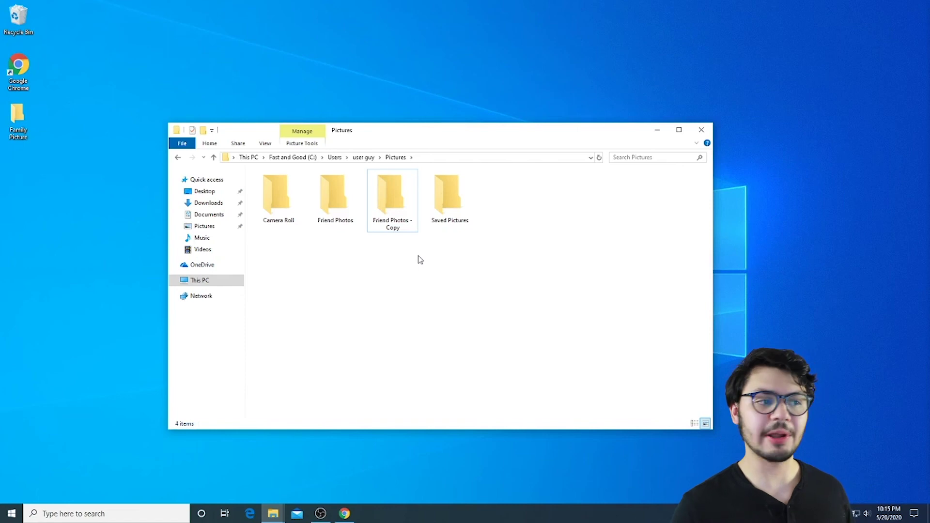
- Delete the Friend Photos - Copy folder and close the Pictures window
right_click(411, 210)
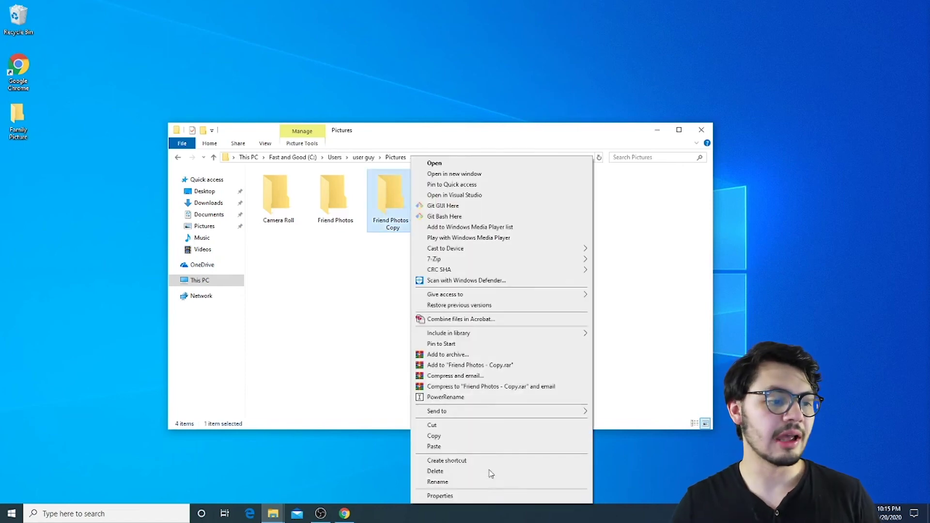
click(455, 472)
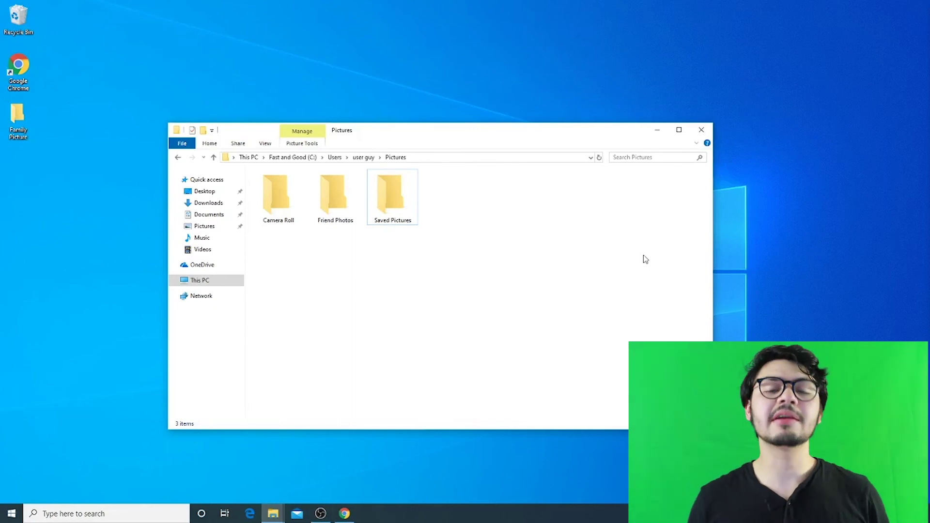
click(704, 135)
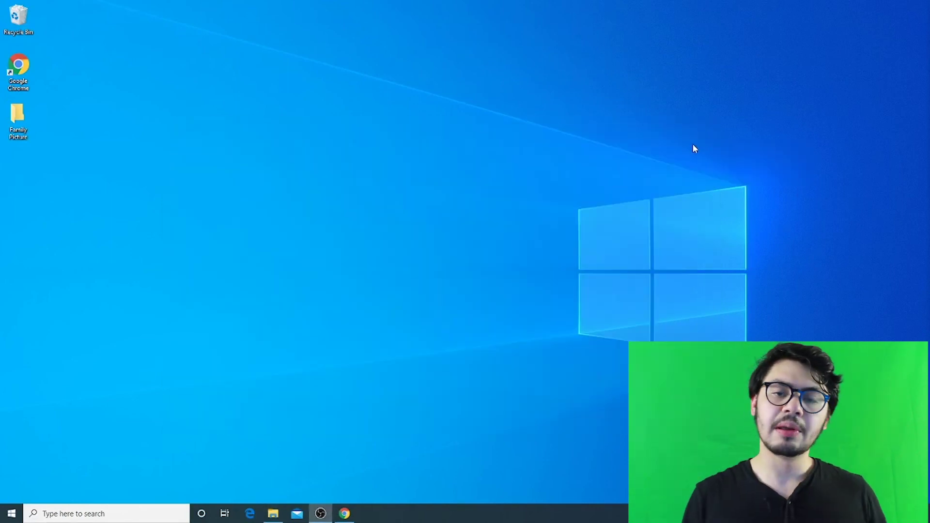